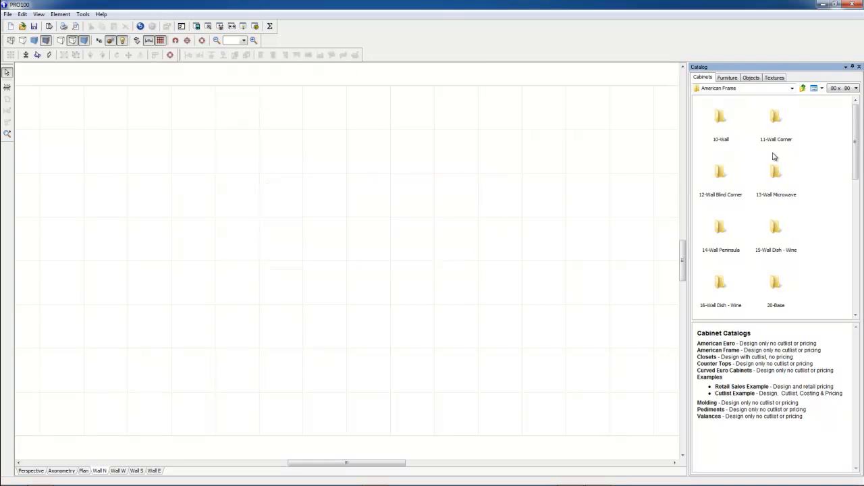
# Drag the W0930 wall cabinet from the 10-Wall folder onto the Wall N canvas.
pyautogui.doubleClick(721, 125)
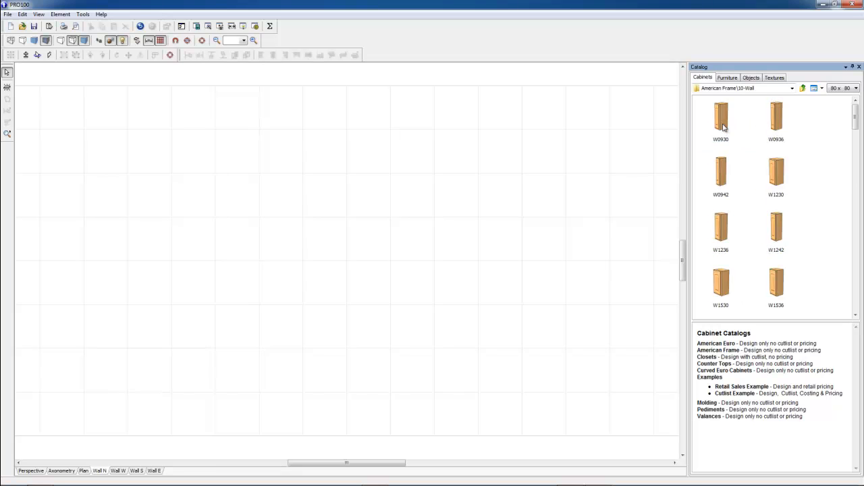
pyautogui.moveTo(724, 127); pyautogui.dragTo(411, 255)
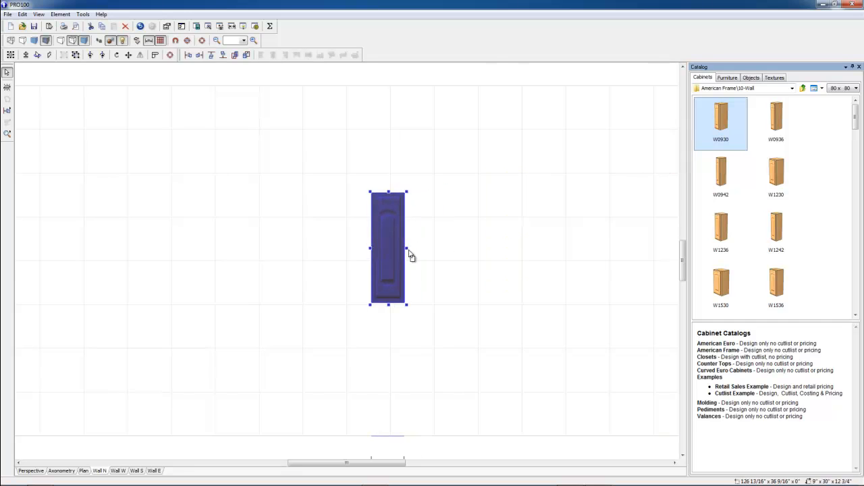
pyautogui.scroll(2, 410, 255)
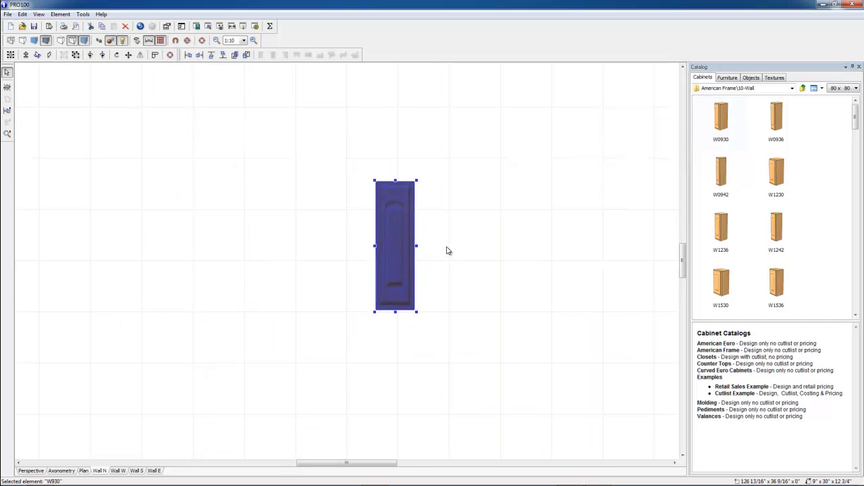
# Copy the cabinet's name W930 from the General tab of its properties.
pyautogui.doubleClick(396, 230)
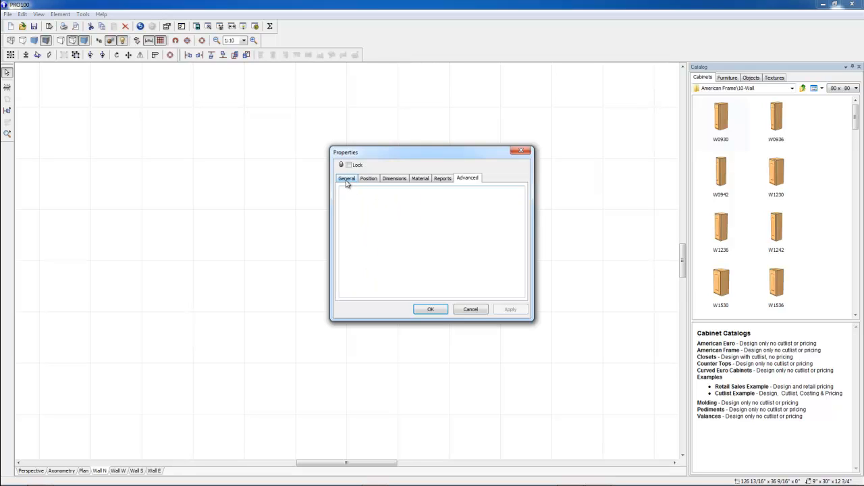
pyautogui.click(347, 179)
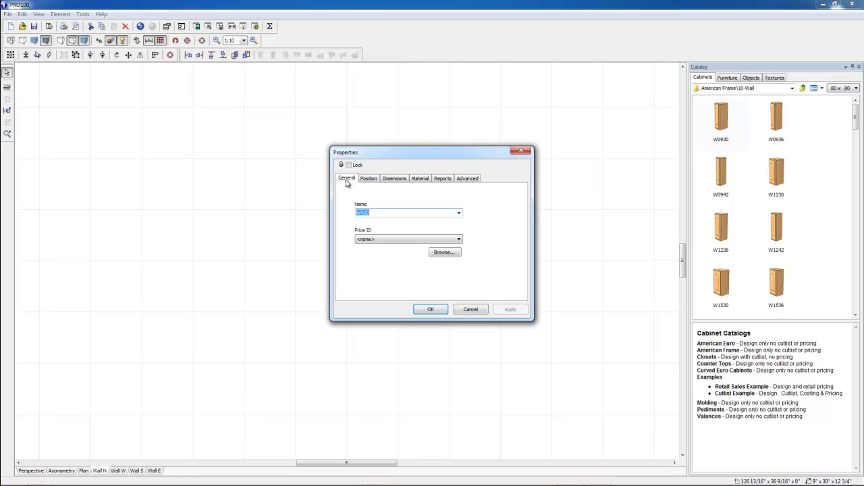
pyautogui.rightClick(364, 212)
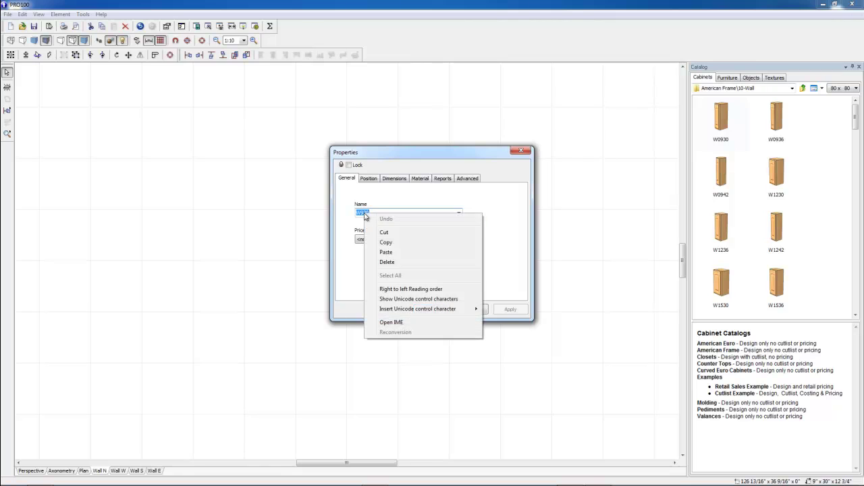
pyautogui.click(386, 243)
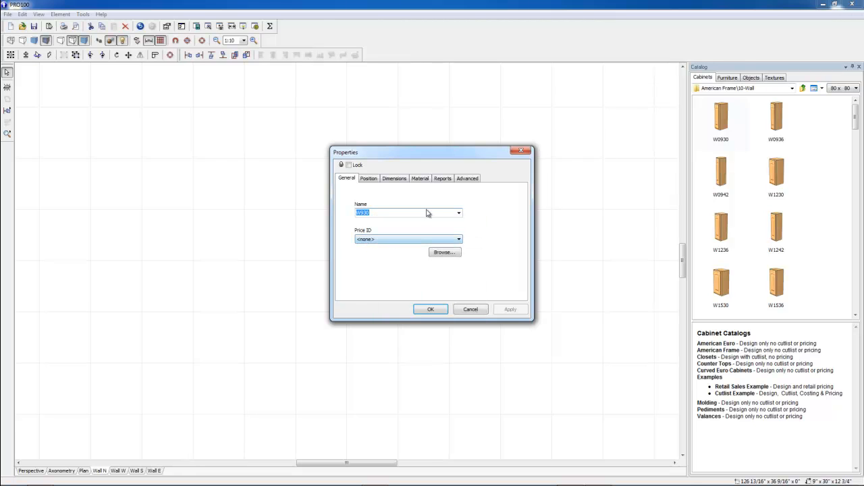
# Paste the name as [W930] in the Advanced properties and confirm the dialog.
pyautogui.click(468, 178)
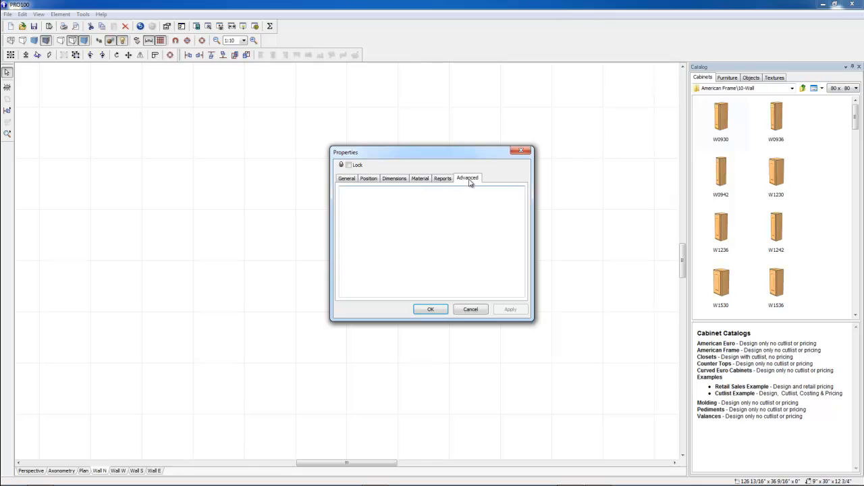
pyautogui.write('[')
pyautogui.rightClick(364, 195)
pyautogui.click(389, 233)
pyautogui.click(429, 309)
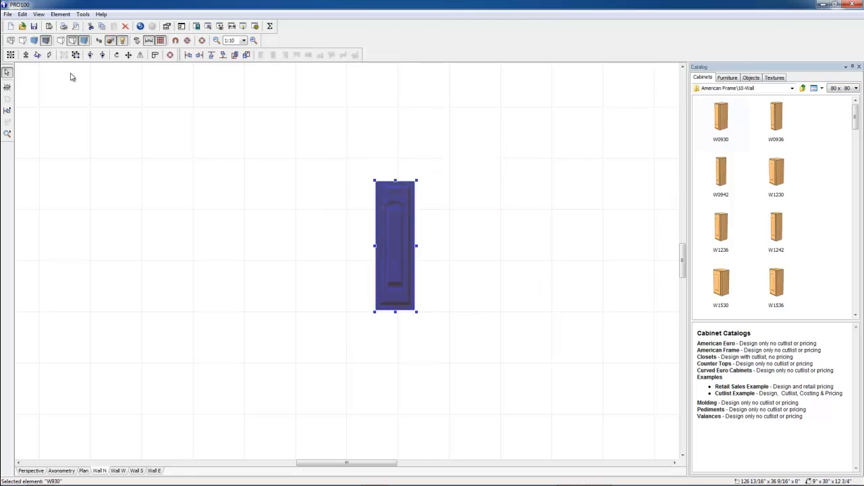
# Export the cabinet's cut list via File > Export, opening it in Notepad.
pyautogui.click(8, 15)
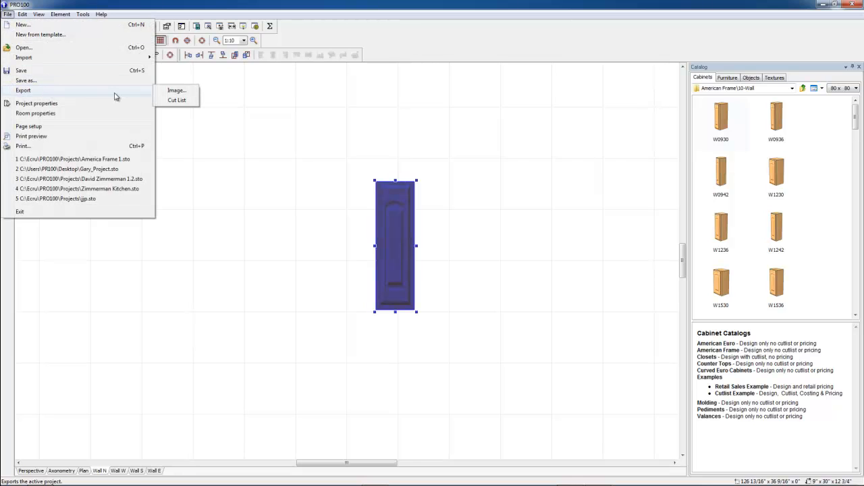
pyautogui.moveTo(23, 89)
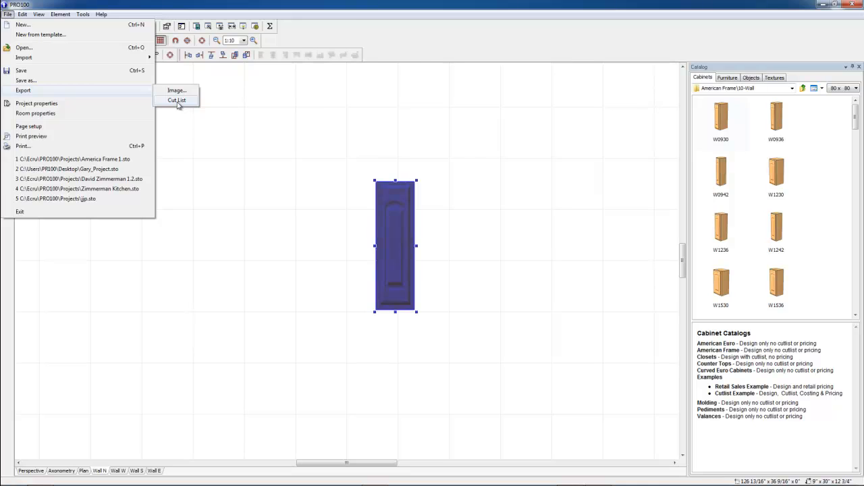
pyautogui.click(176, 100)
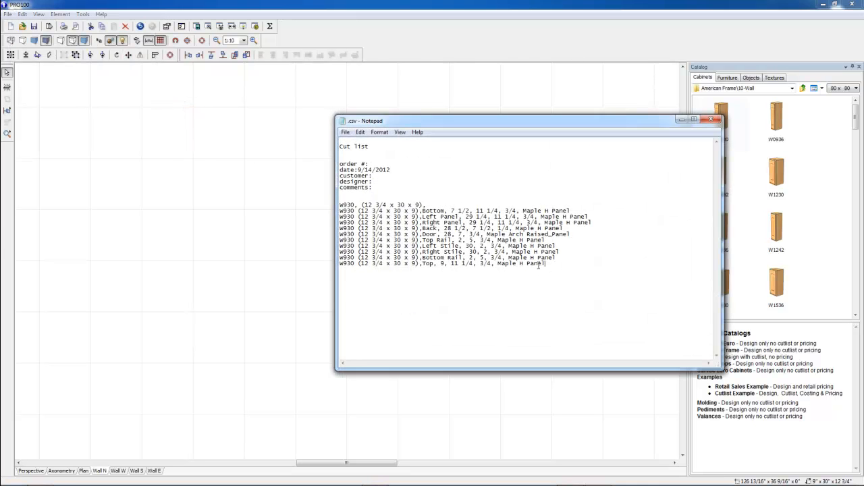
# Look over the W930 part lines and header lines of the cut list, then close Notepad.
pyautogui.moveTo(546, 264); pyautogui.dragTo(356, 205)
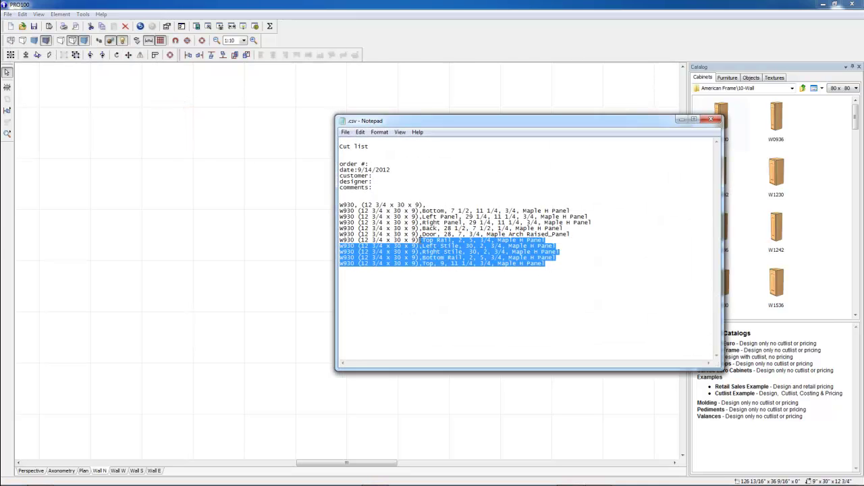
pyautogui.click(365, 191)
pyautogui.moveTo(373, 187); pyautogui.dragTo(333, 150)
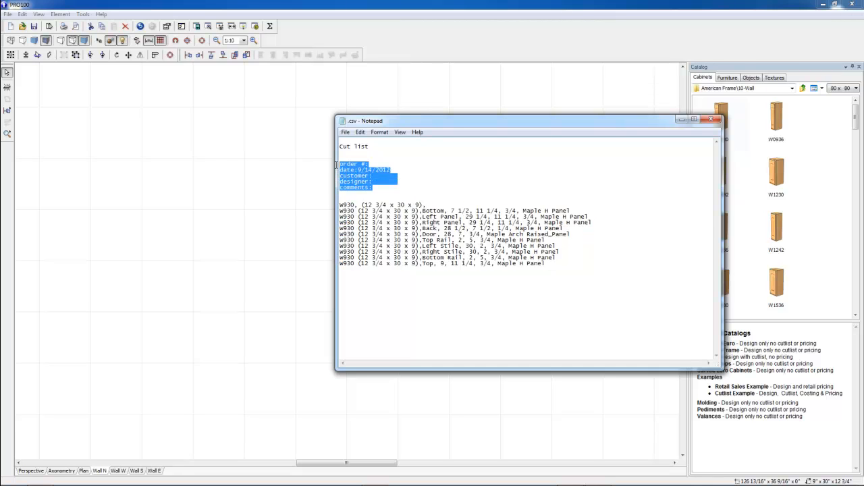
pyautogui.click(371, 175)
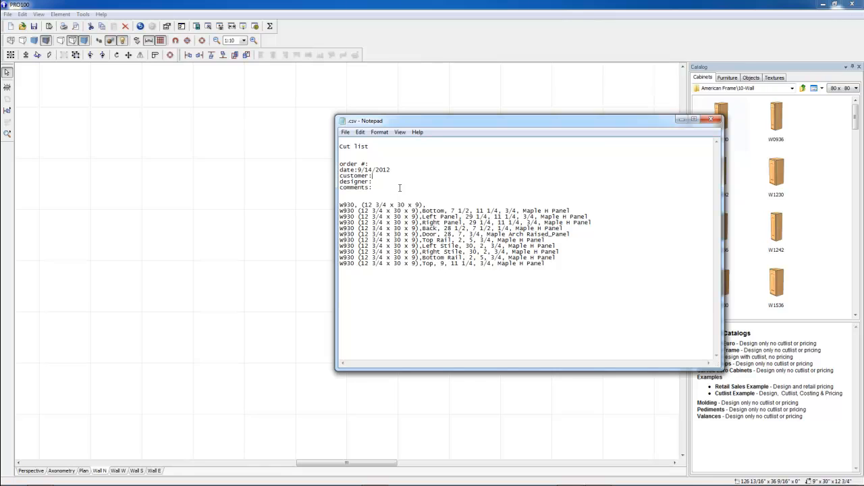
pyautogui.click(711, 120)
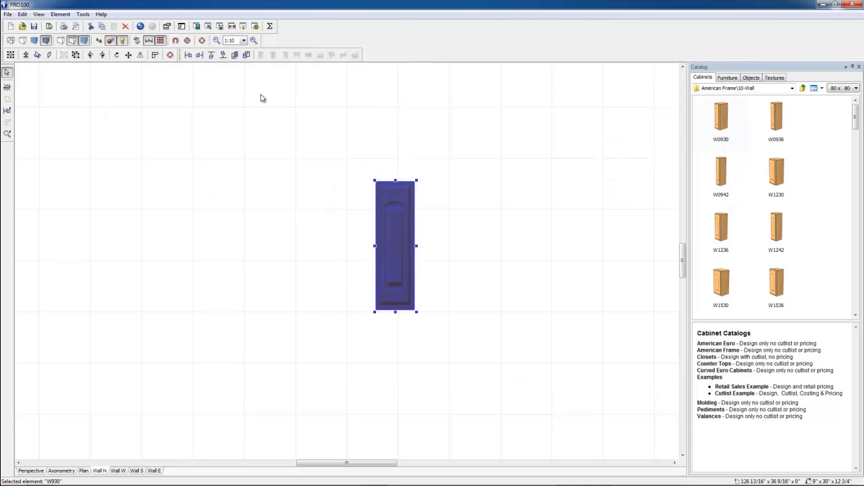
# Reopen the W930 cut list from PRO100's Reports as plain text in Notepad.
pyautogui.click(271, 27)
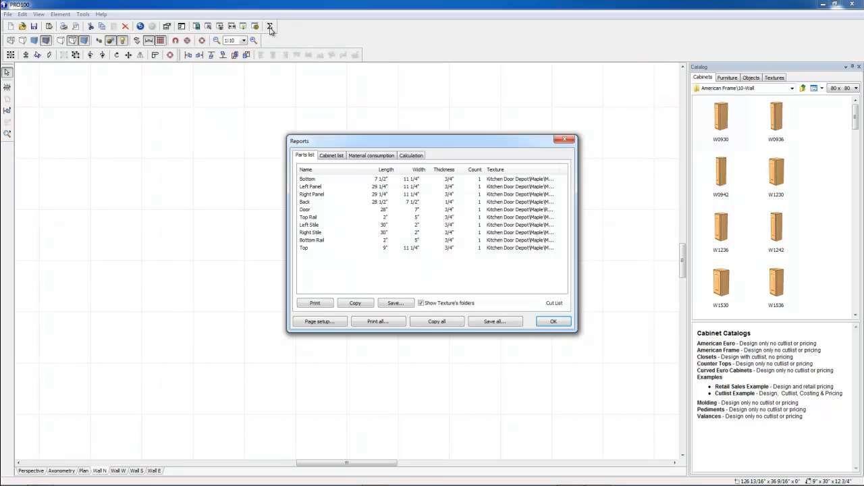
pyautogui.click(555, 303)
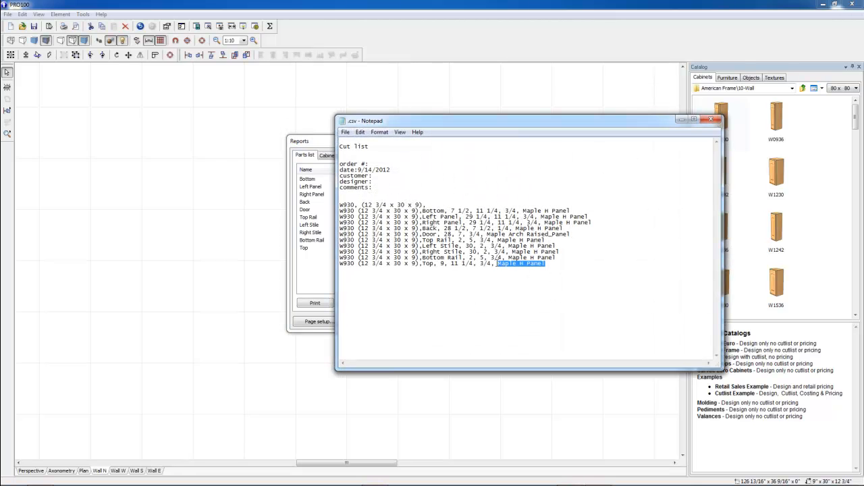
pyautogui.moveTo(547, 263); pyautogui.dragTo(340, 177)
pyautogui.click(422, 279)
# Start Save As in Notepad, check the file type options and select the file name to replace.
pyautogui.click(345, 131)
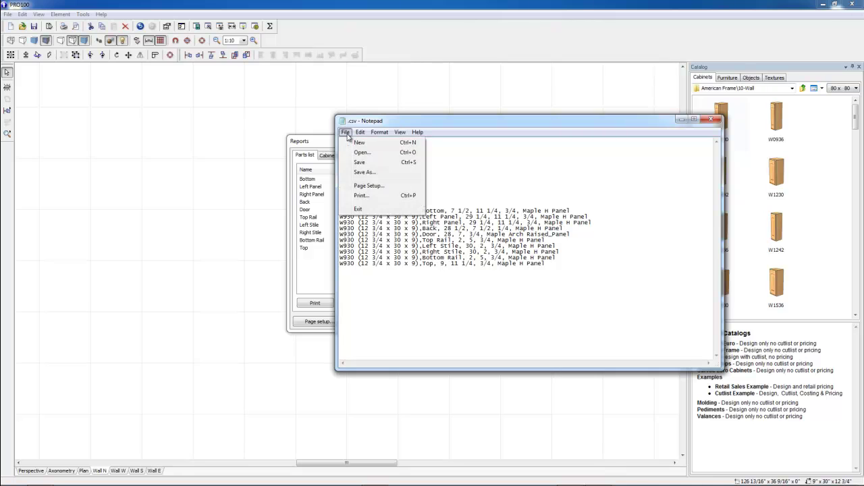
pyautogui.click(366, 174)
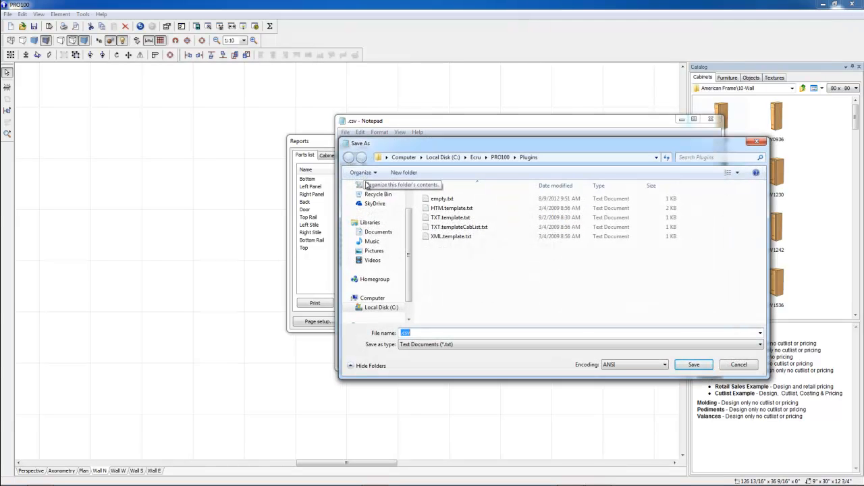
pyautogui.click(521, 344)
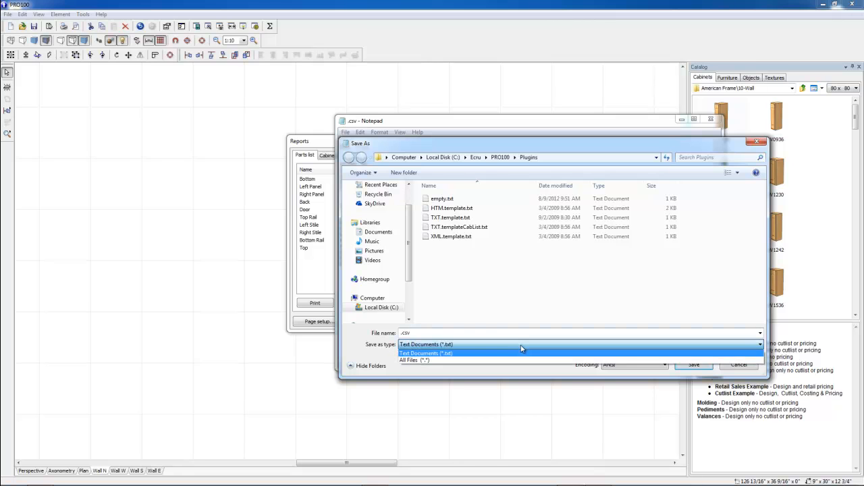
pyautogui.click(452, 337)
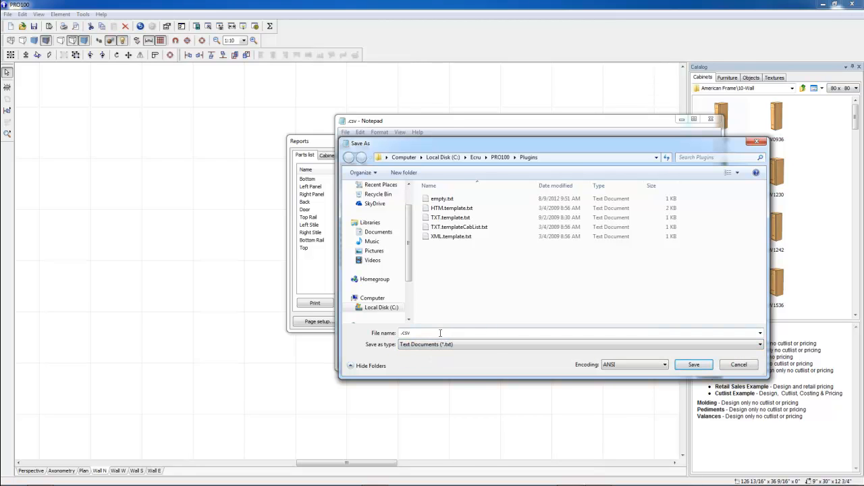
pyautogui.click(406, 332)
pyautogui.scroll(3, 378, 237)
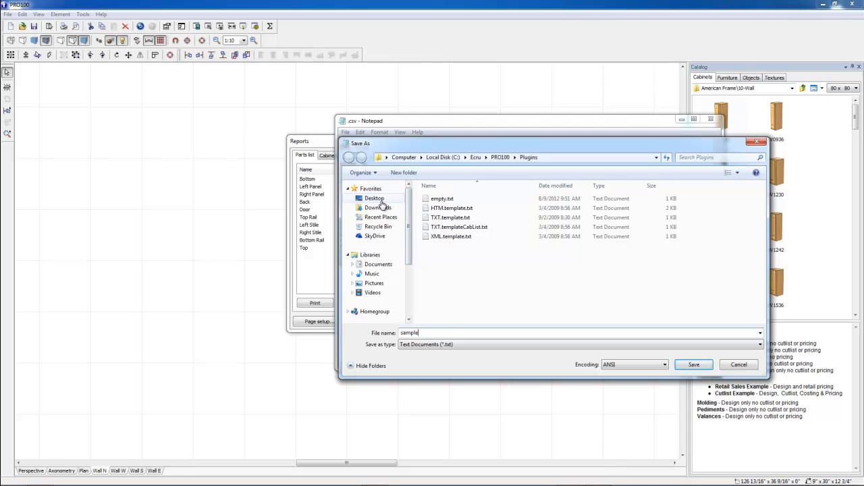
# Save the cut list as sample.txt in the Desktop PR100 folder, then close Notepad and the parts report.
pyautogui.click(375, 198)
pyautogui.doubleClick(453, 218)
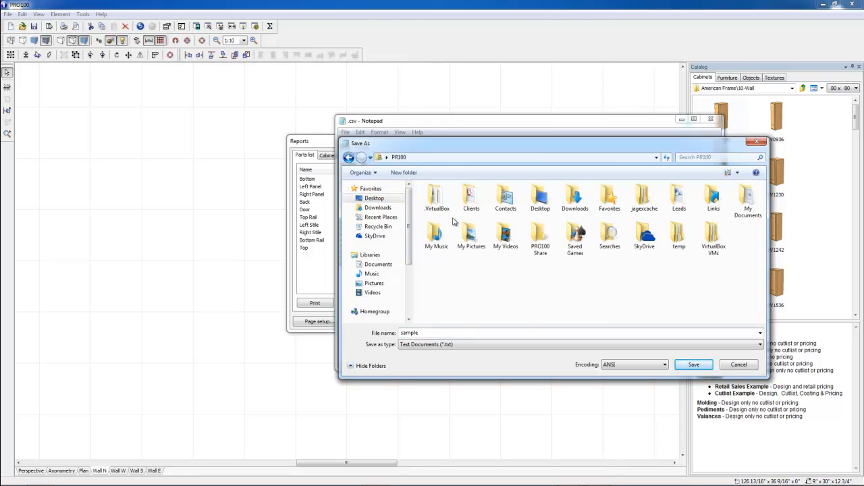
pyautogui.click(694, 364)
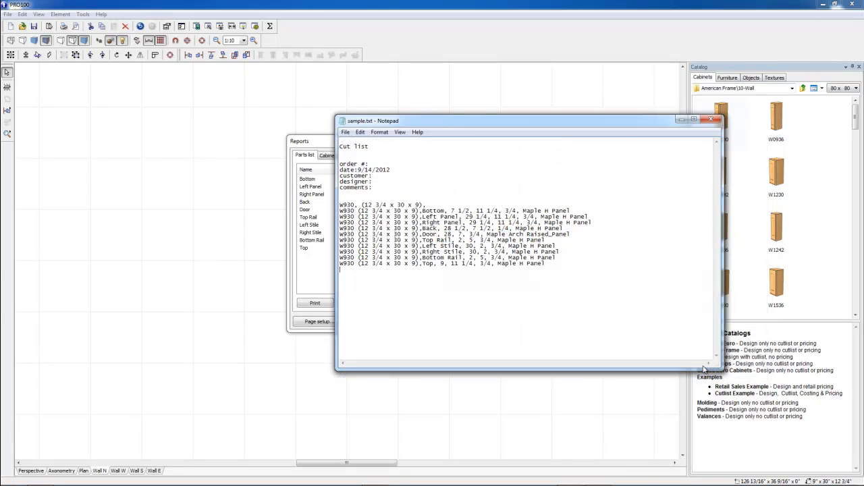
pyautogui.click(712, 120)
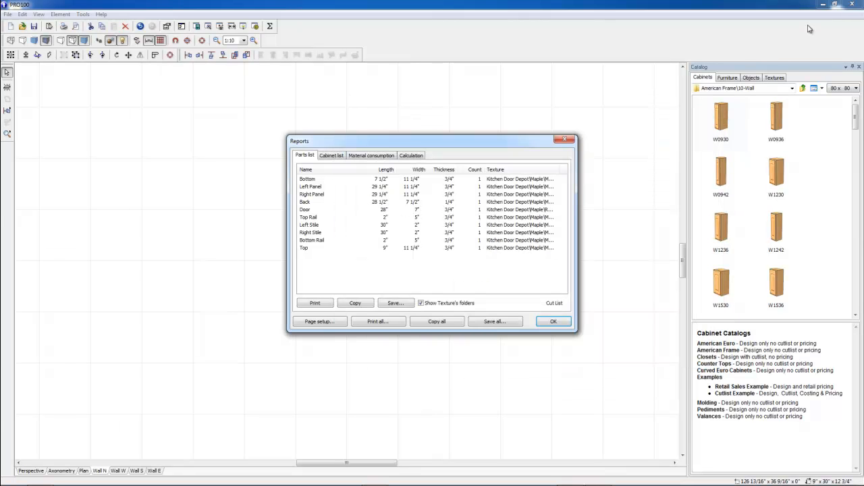
pyautogui.click(564, 140)
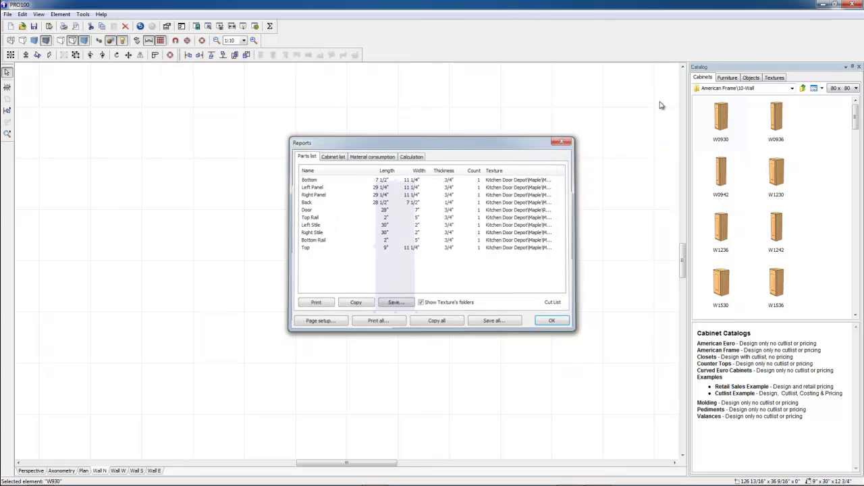
# Minimize PRO100 and start renaming sample.txt in Windows Explorer.
pyautogui.click(822, 6)
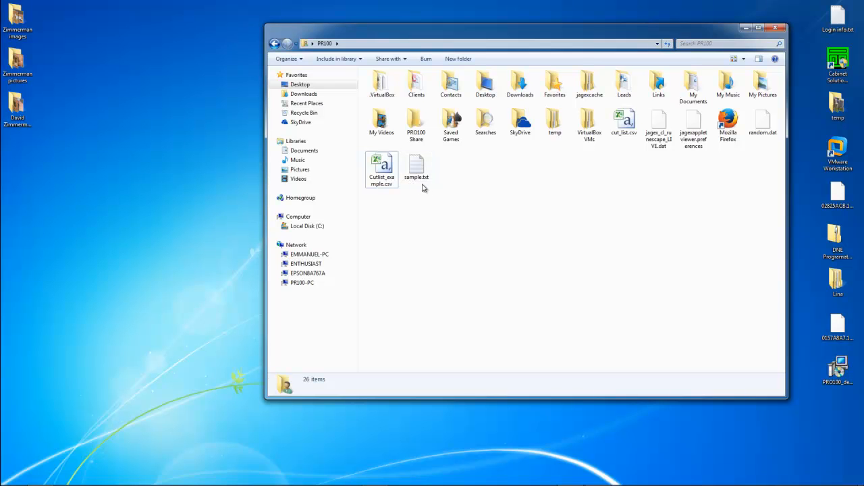
pyautogui.moveTo(416, 167)
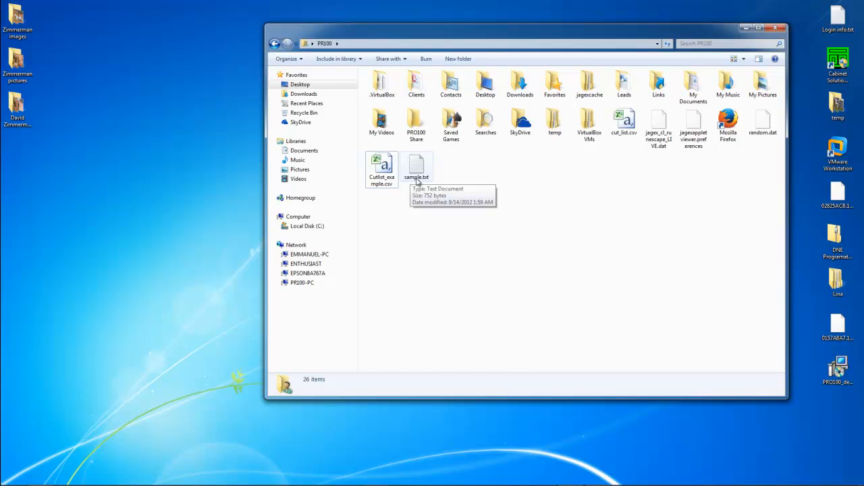
pyautogui.click(417, 181)
pyautogui.rightClick(417, 181)
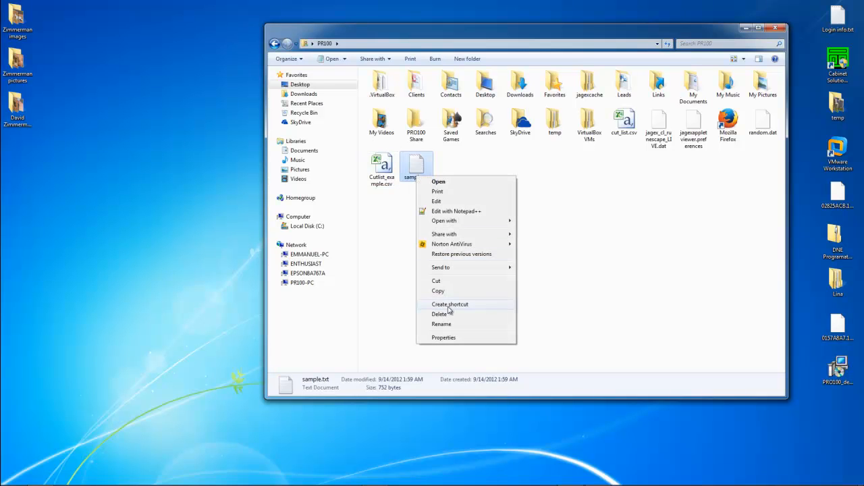
pyautogui.click(445, 325)
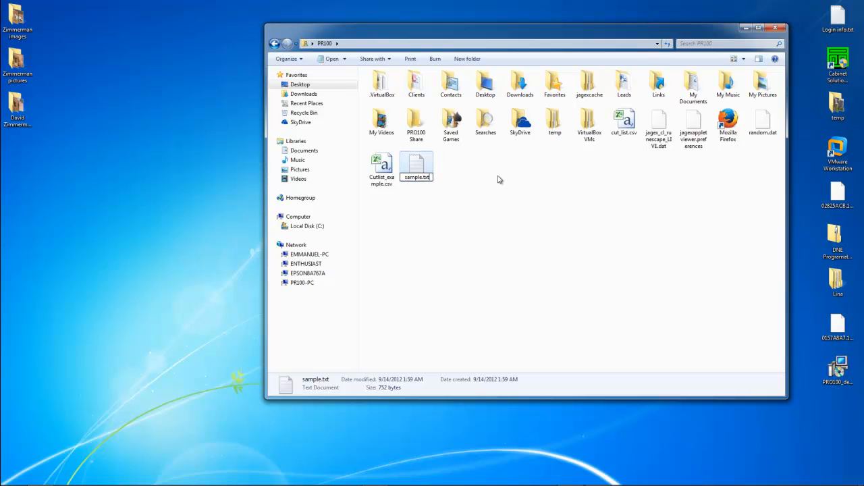
# Replace the txt extension with csv and confirm the extension change warning.
pyautogui.press('BackSpace')
pyautogui.press('BackSpace')
pyautogui.press('BackSpace')
pyautogui.write('csv')
pyautogui.press('Return')
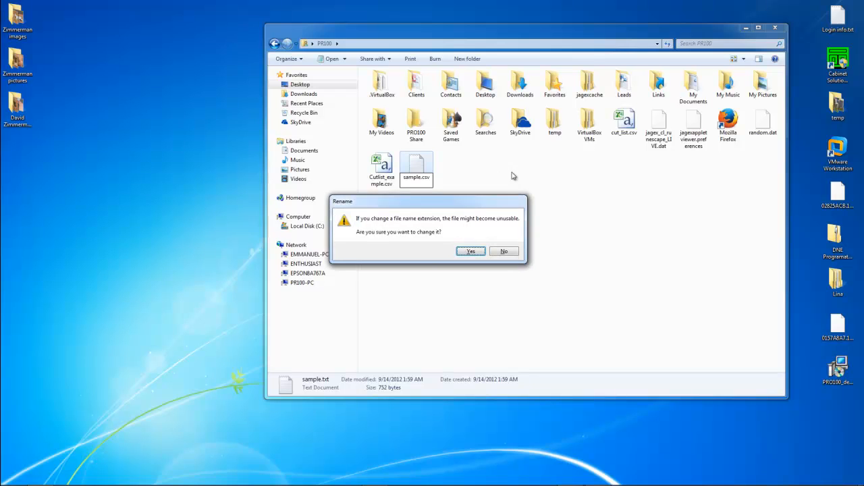
pyautogui.click(470, 251)
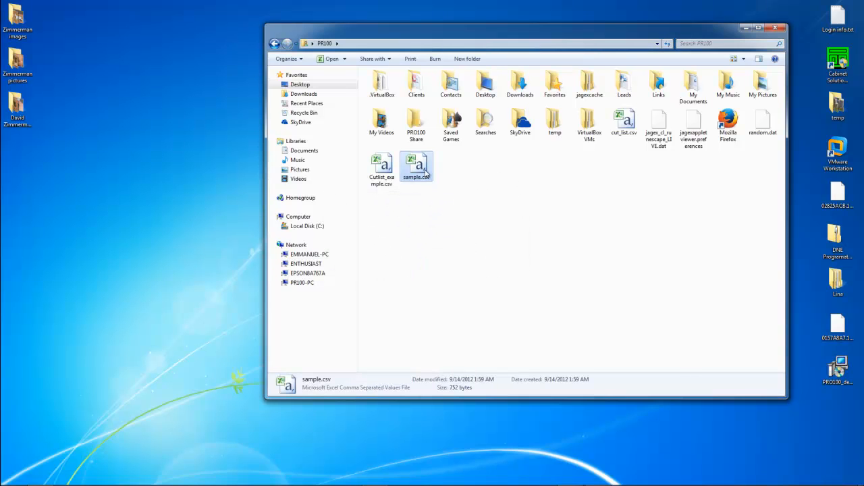
# Open sample.csv in Excel to show the W930 cut list across spreadsheet columns.
pyautogui.doubleClick(426, 176)
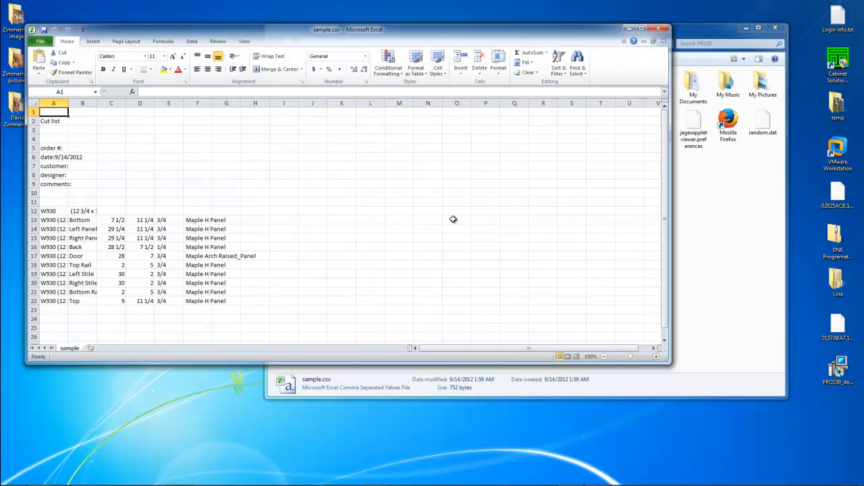